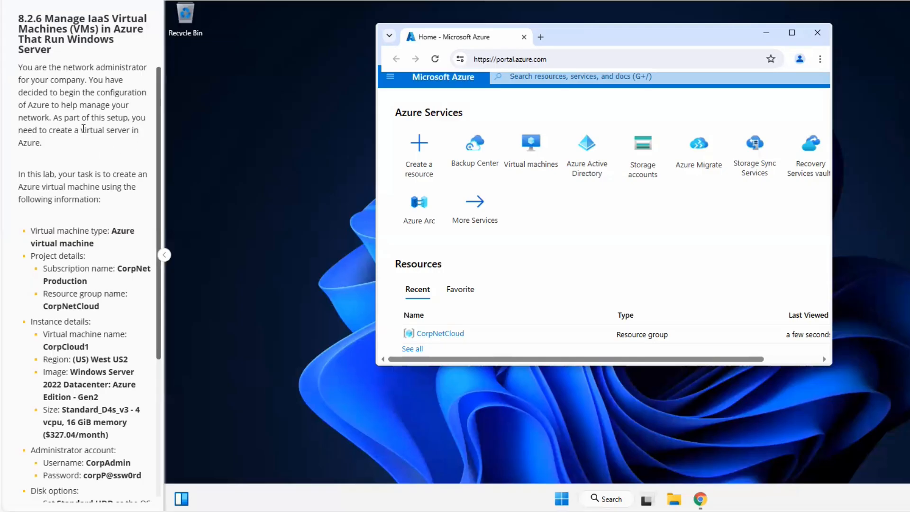
- Maximize the browser window showing the Azure portal
left_click_drag(81, 130, 98, 148)
scroll(120, 198, "down", 1)
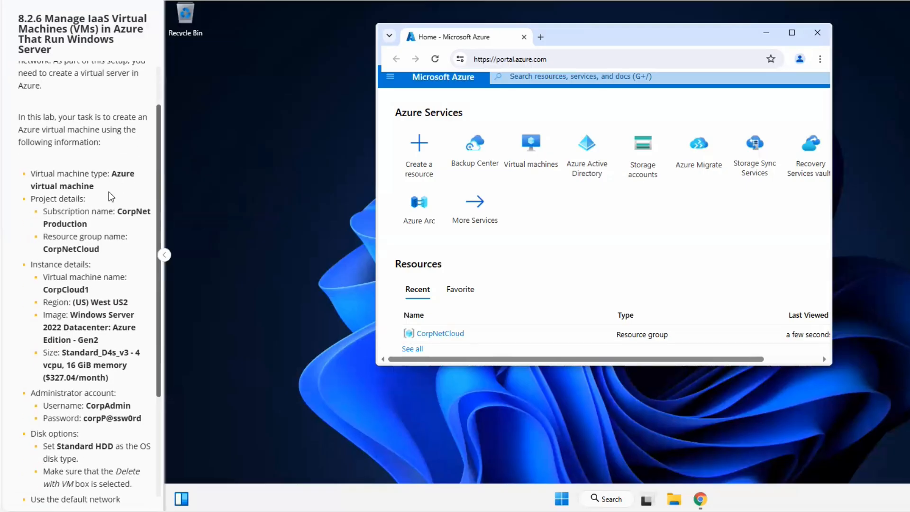
left_click(794, 32)
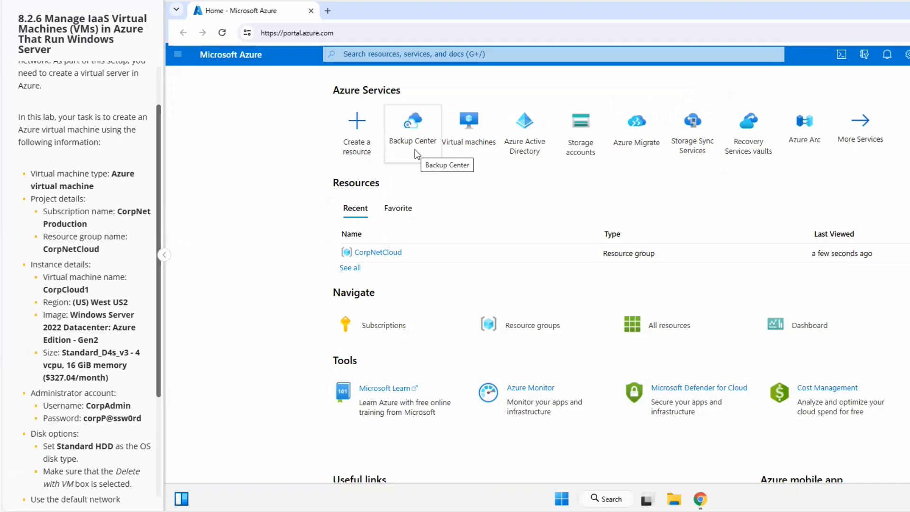
- Open the Create a virtual machine form from Create a resource
mouse_move(424, 156)
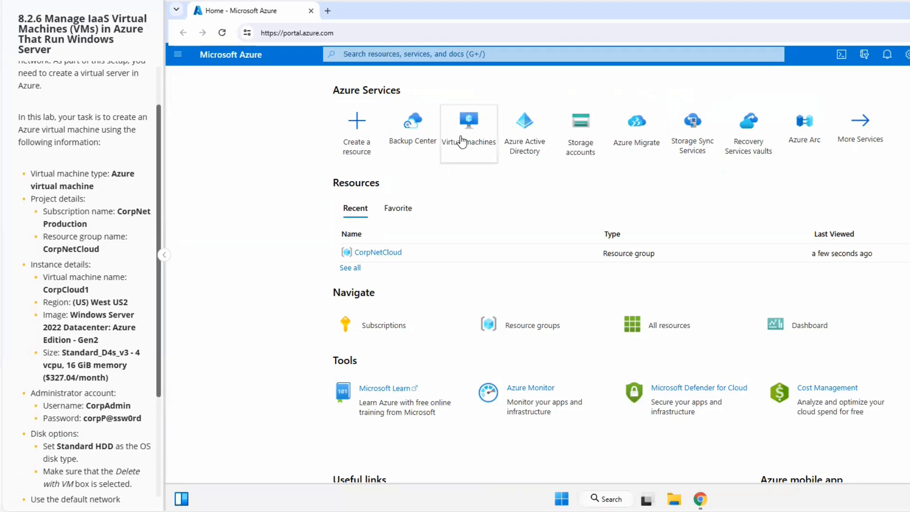
mouse_move(465, 140)
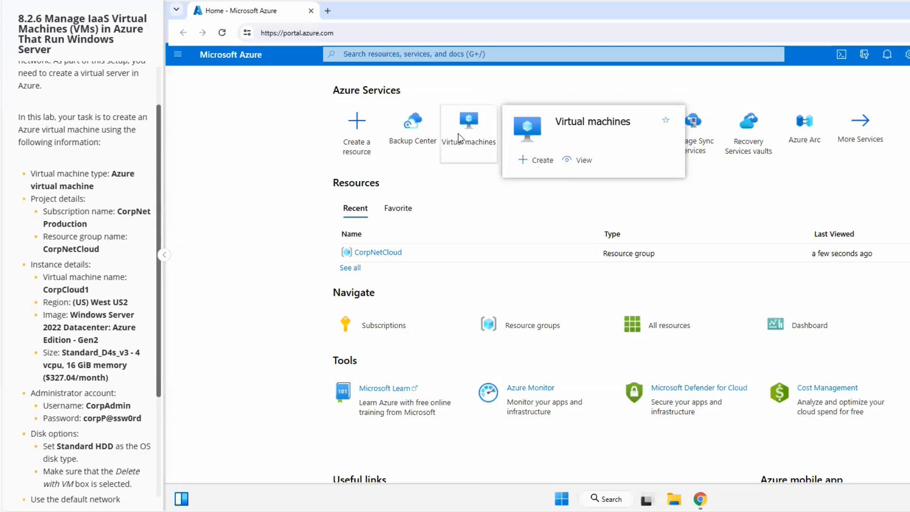
left_click(535, 166)
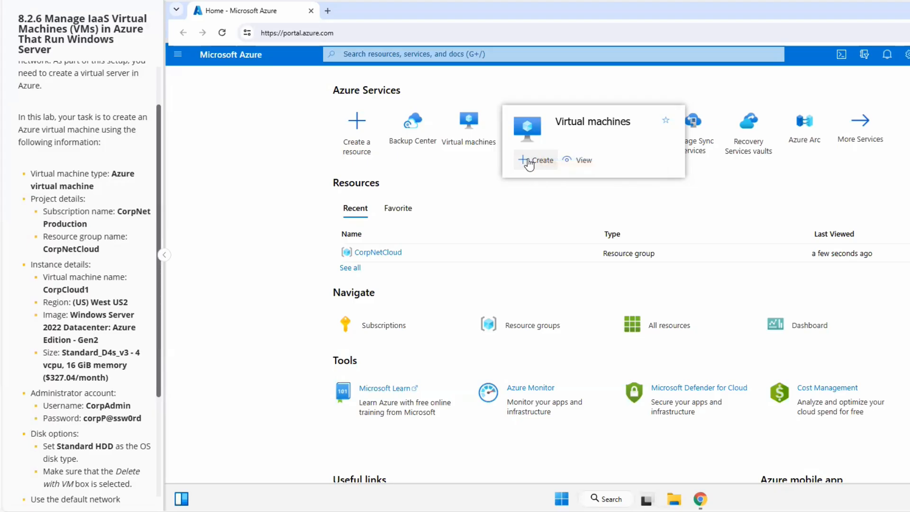
left_click(528, 163)
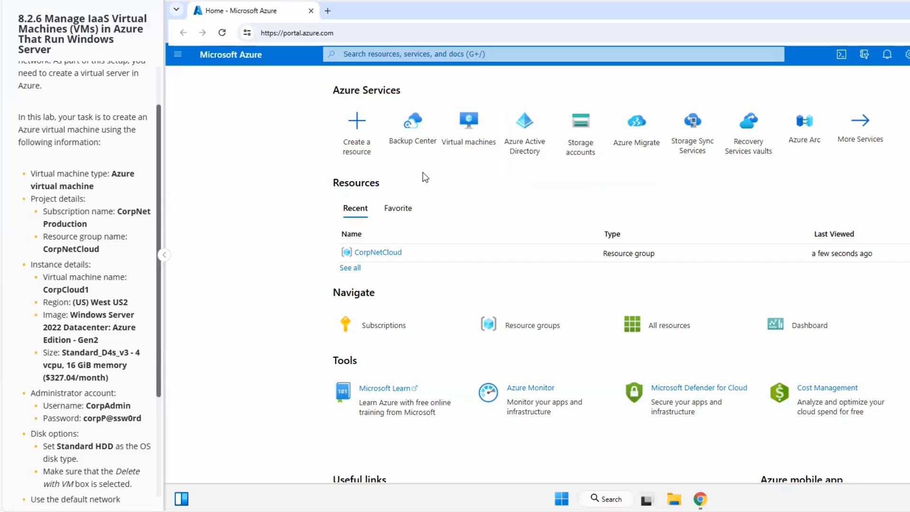
left_click(359, 135)
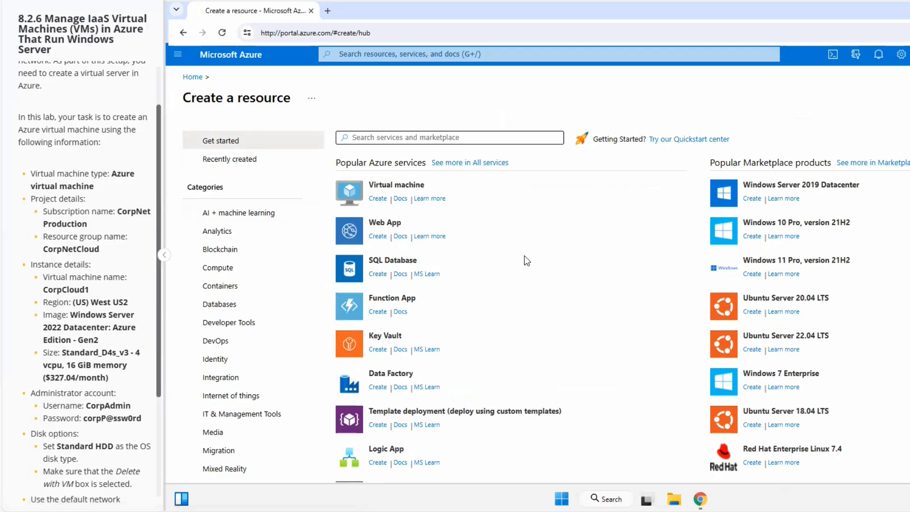
left_click(377, 199)
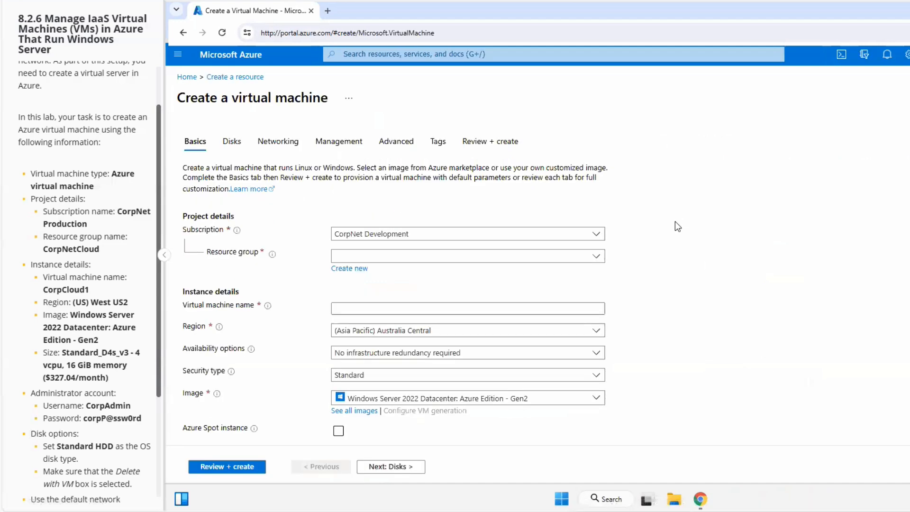
- Set the subscription to CorpNet Production
scroll(674, 222, "down", 3)
scroll(680, 226, "up", 3)
left_click(597, 234)
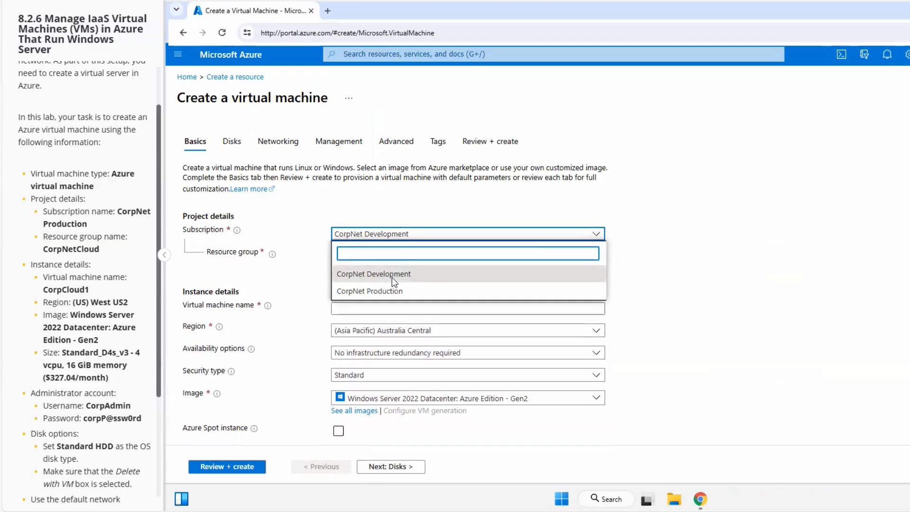
left_click(382, 292)
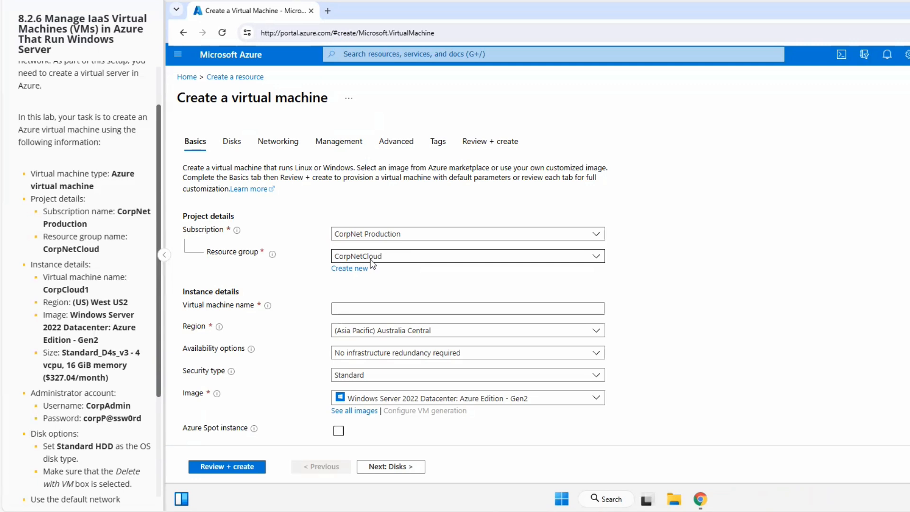
- Name the virtual machine CorpCloud1
scroll(463, 264, "down", 1)
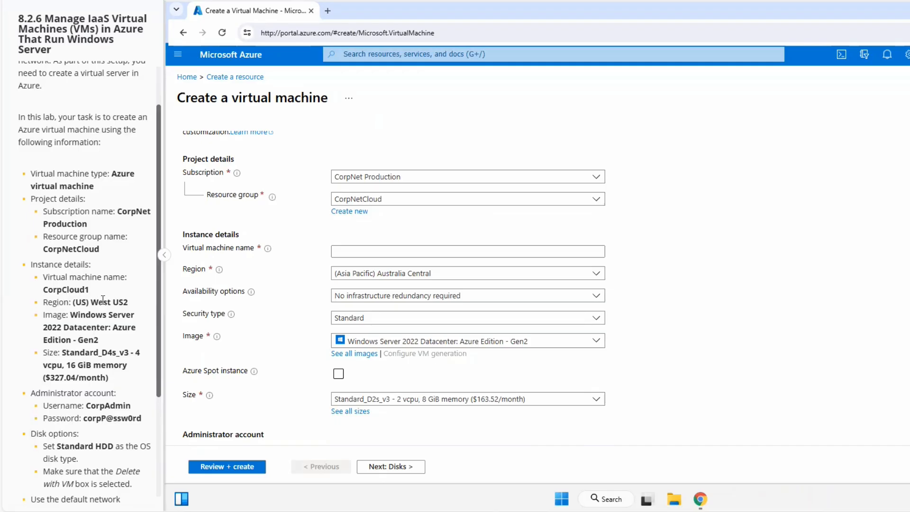
left_click(341, 251)
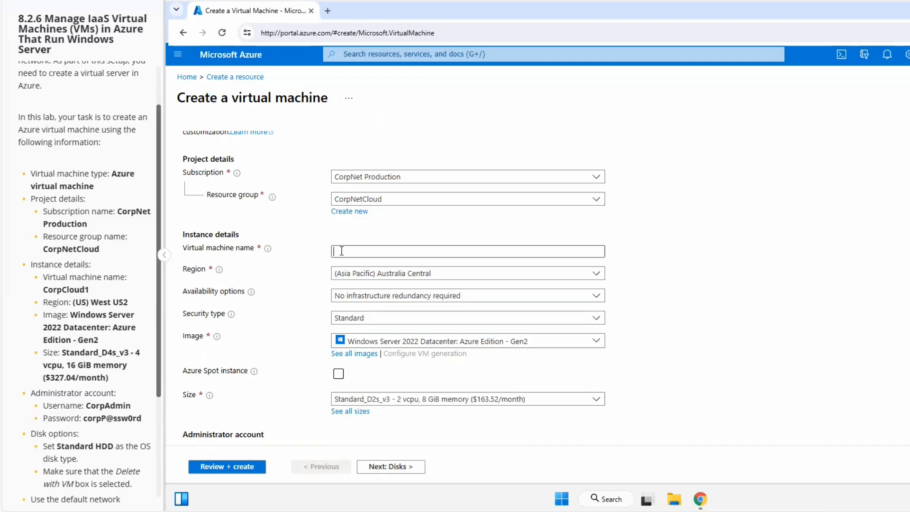
type("CorpClo")
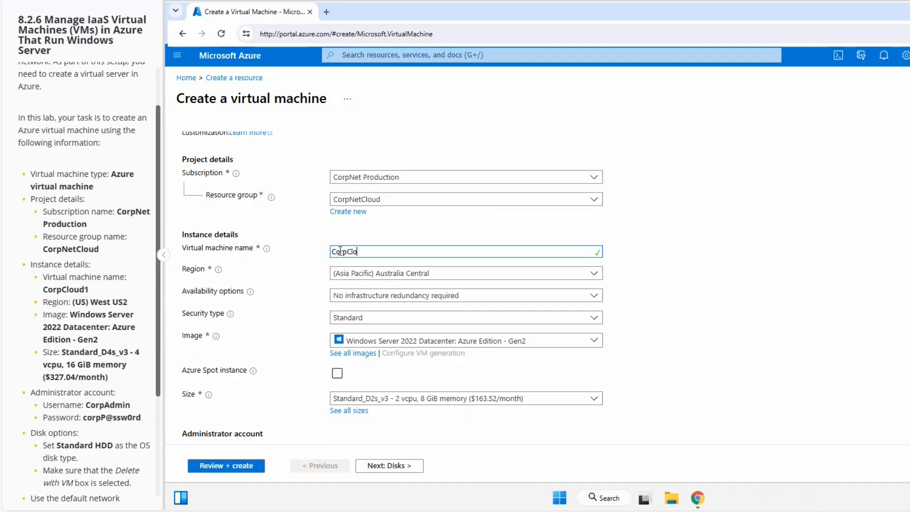
type("ud1")
left_click(347, 256)
left_click_drag(73, 302, 94, 301)
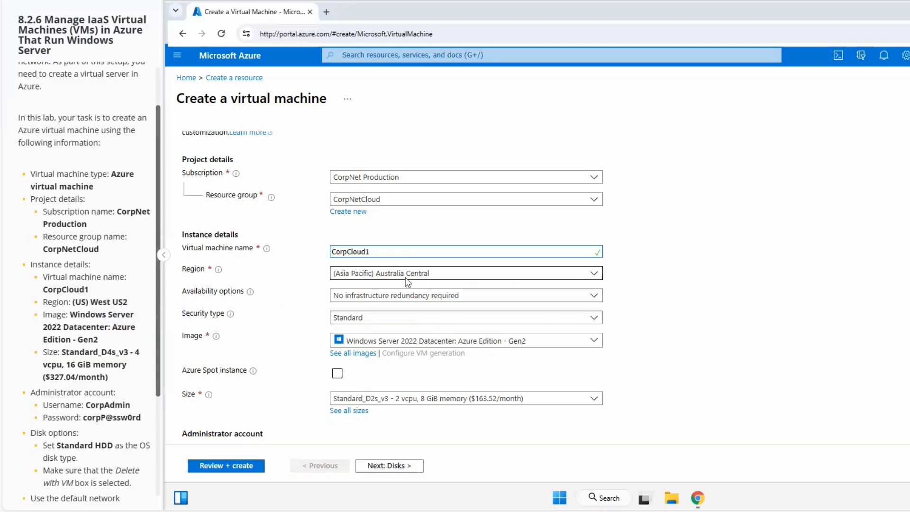
- Set the region to (US) West US2
left_click(594, 275)
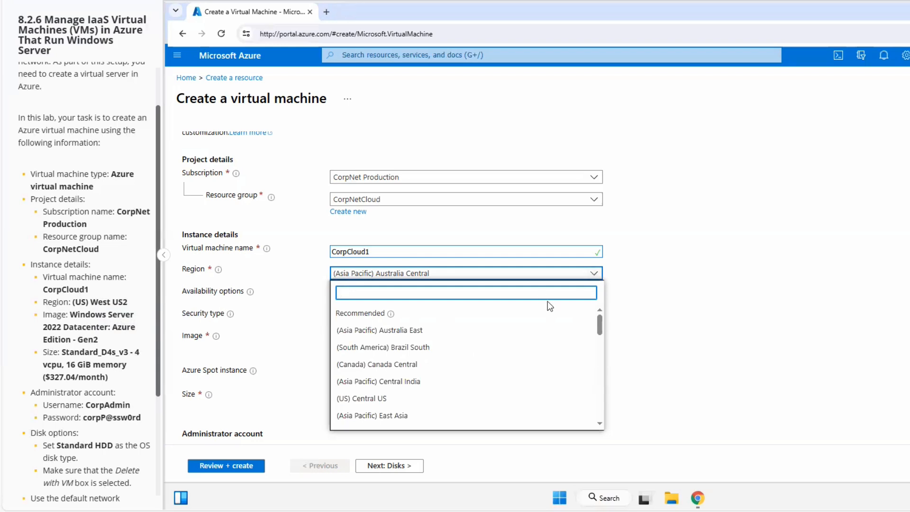
scroll(522, 358, "down", 1)
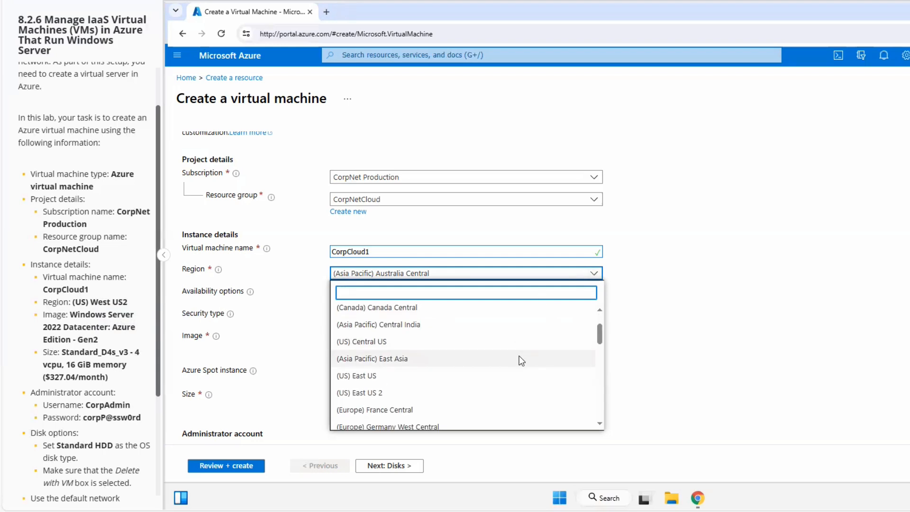
scroll(483, 367, "down", 1)
scroll(483, 369, "down", 4)
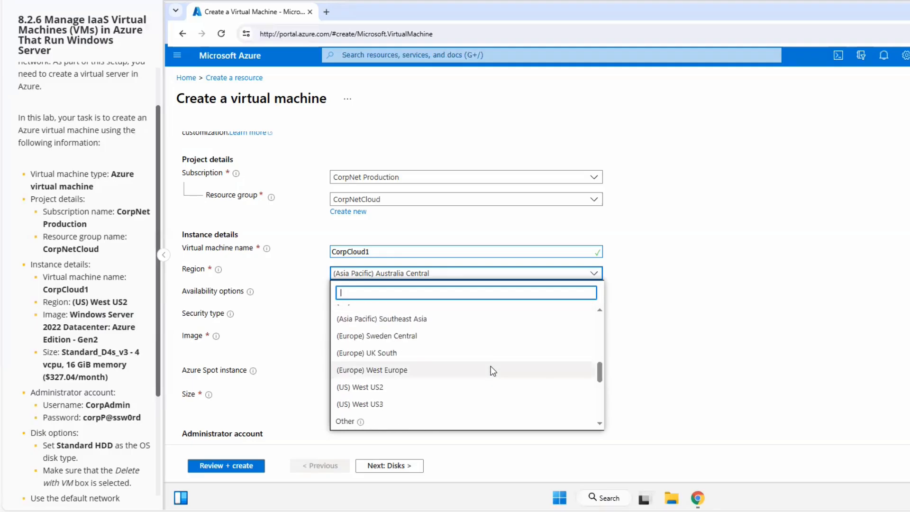
left_click(353, 388)
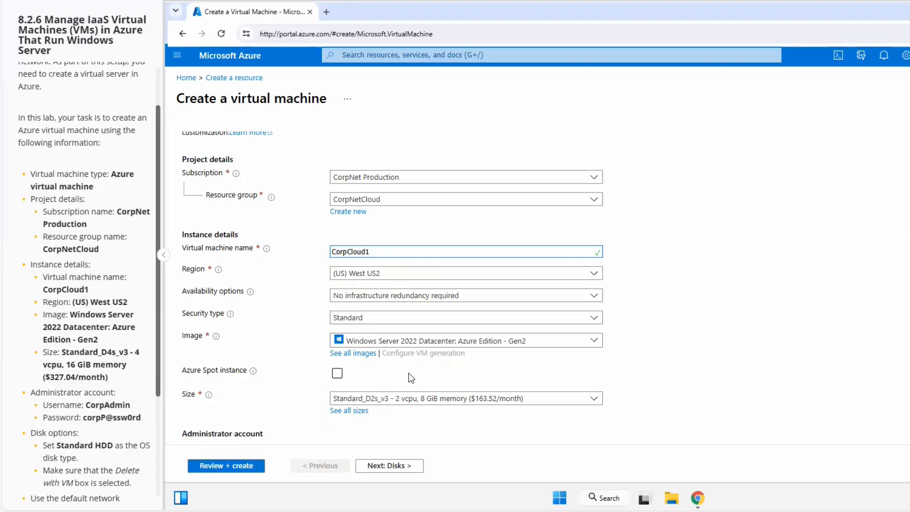
- Set the size to Standard_D4s_v3 - 4 vcpu, 16 GiB memory
scroll(408, 372, "down", 1)
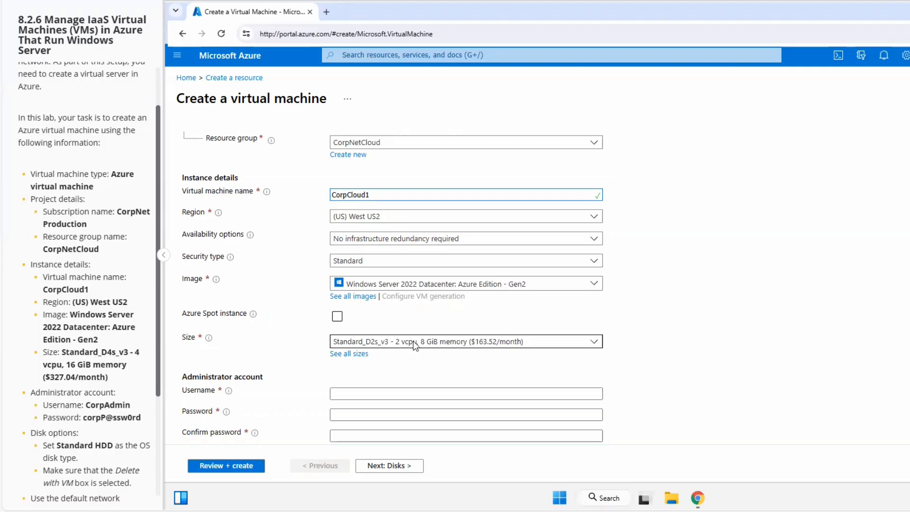
left_click(597, 344)
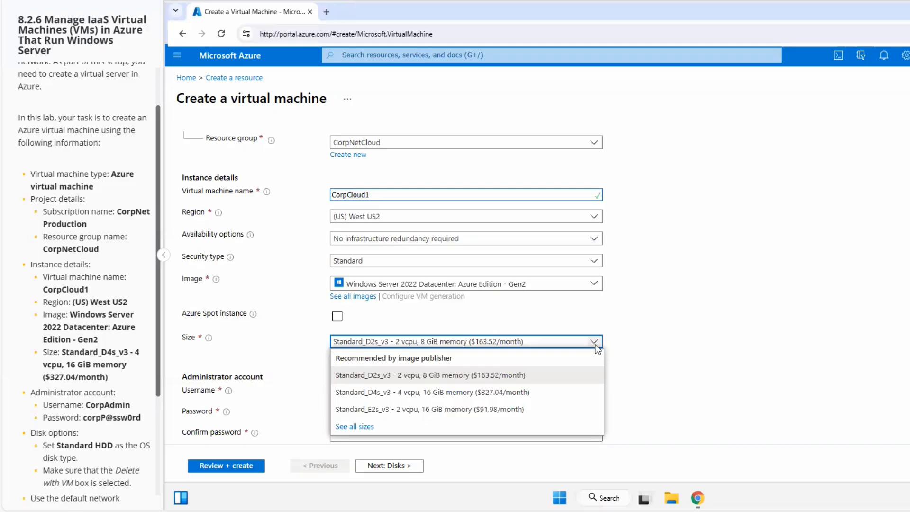
left_click(386, 393)
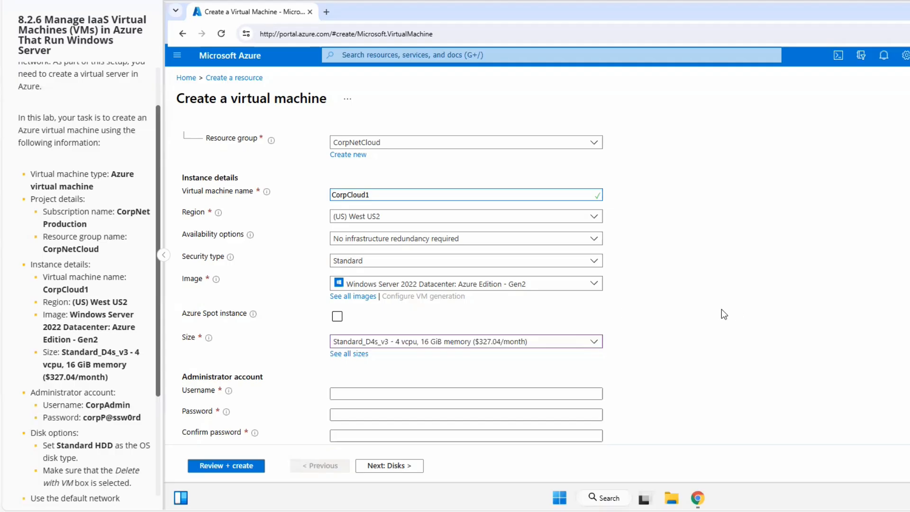
- Enter CorpAdmin as the administrator username
scroll(720, 308, "down", 1)
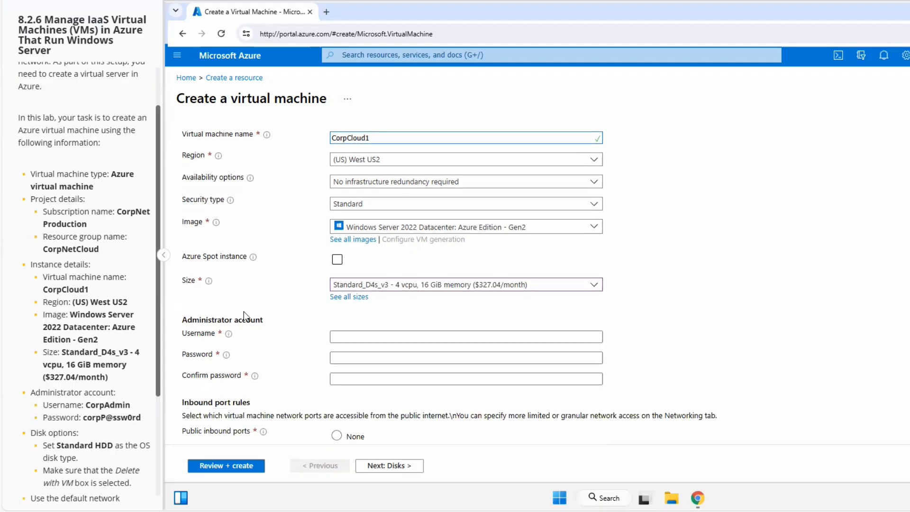
scroll(108, 348, "down", 1)
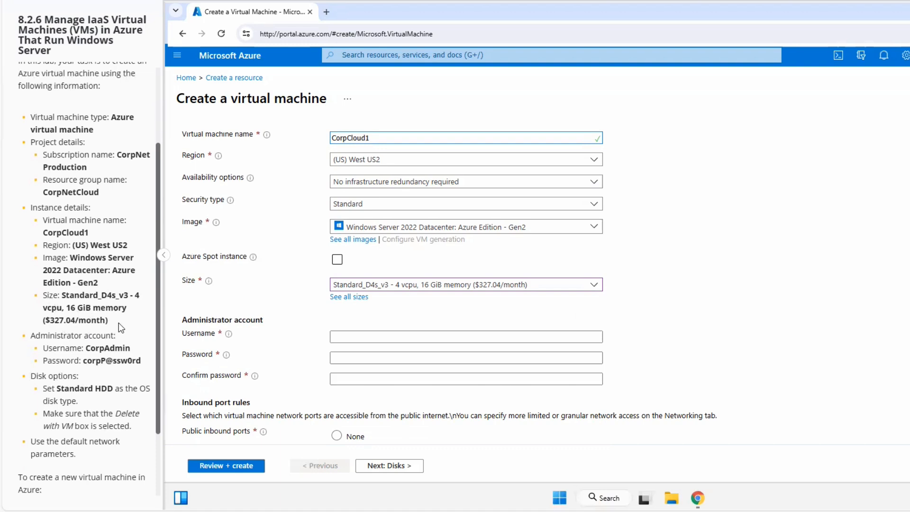
scroll(119, 323, "down", 1)
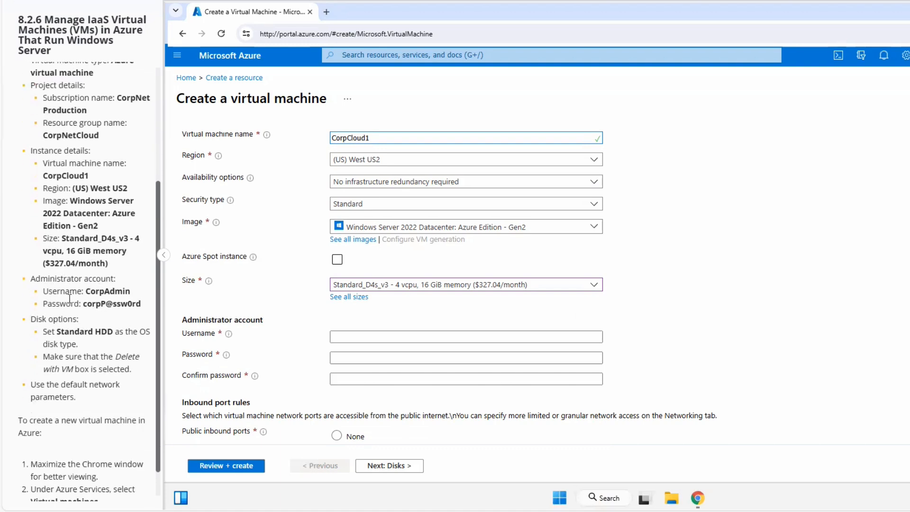
left_click(351, 336)
type("CorpAdmin")
- Enter the administrator account password
left_click(342, 357)
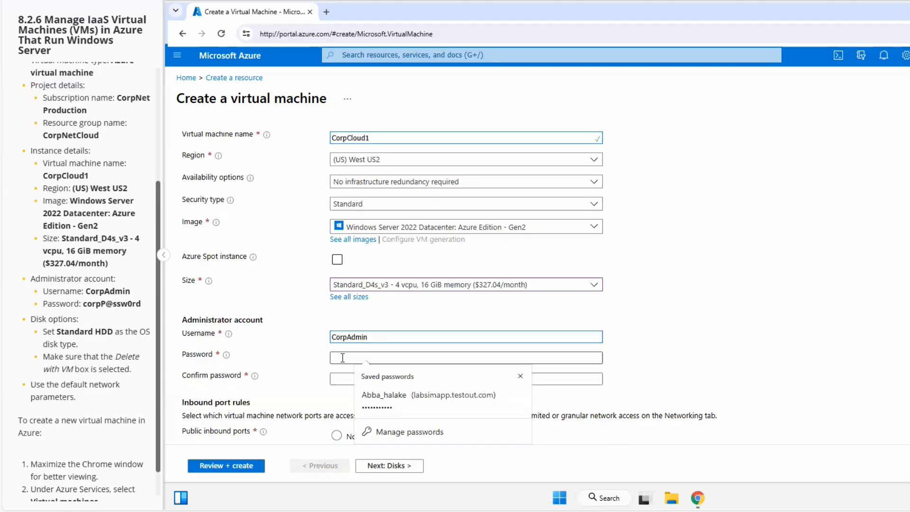
type("r")
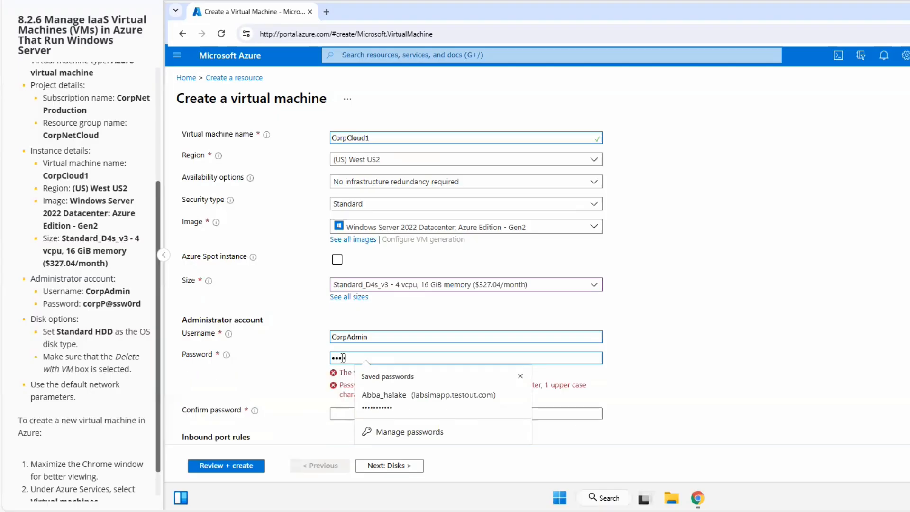
type("pP@")
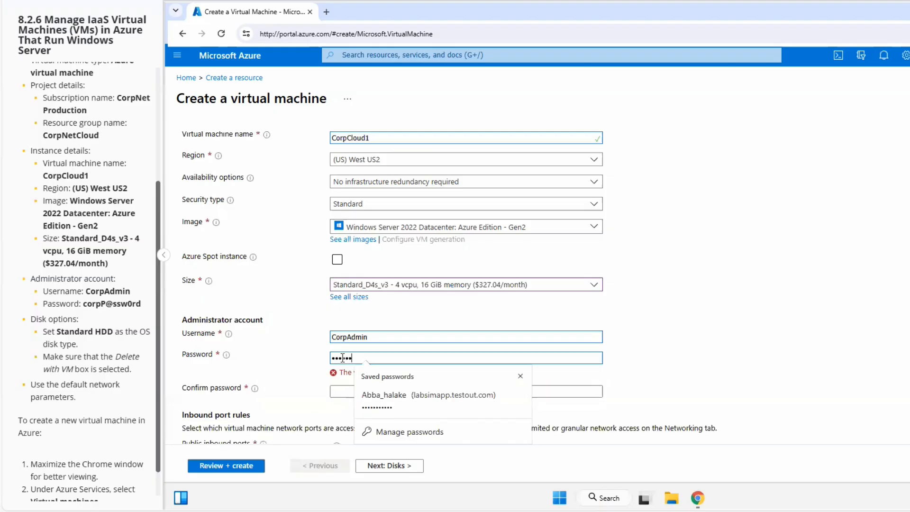
type("ssw0rd")
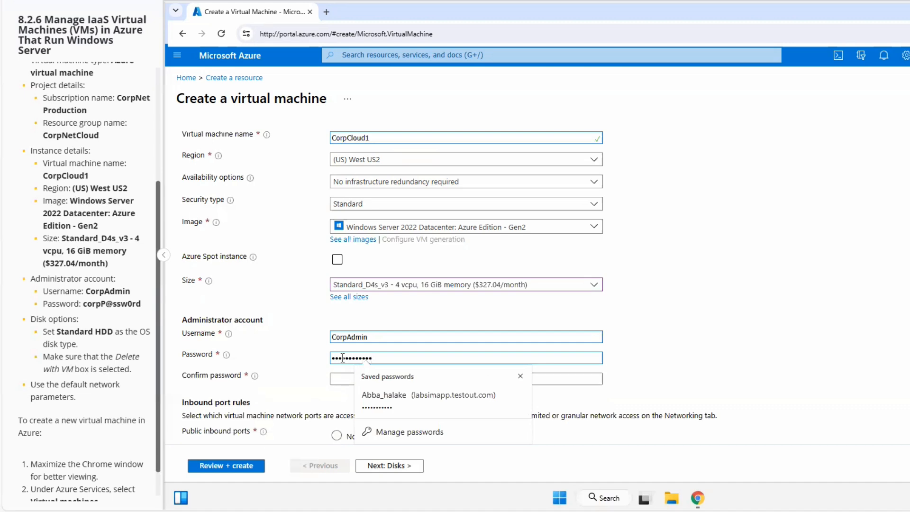
- Re-enter the administrator password in the confirmation field
left_click(339, 380)
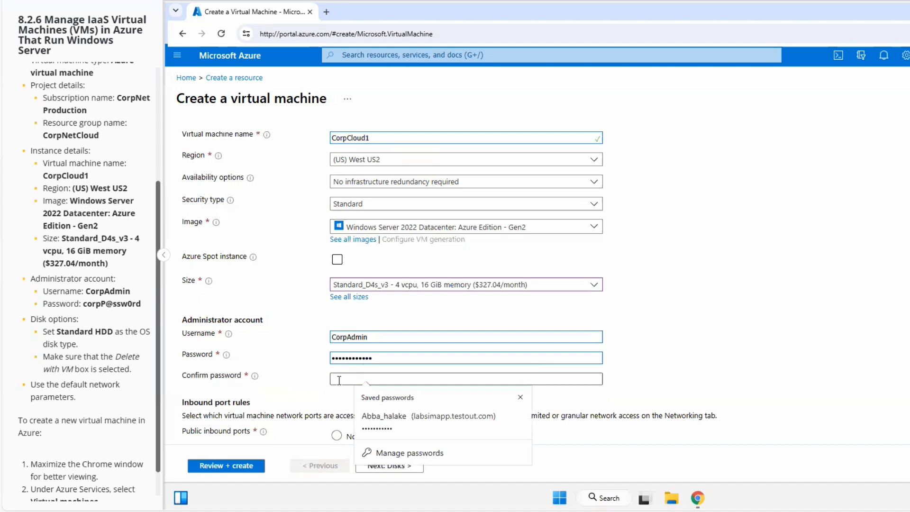
type("corp")
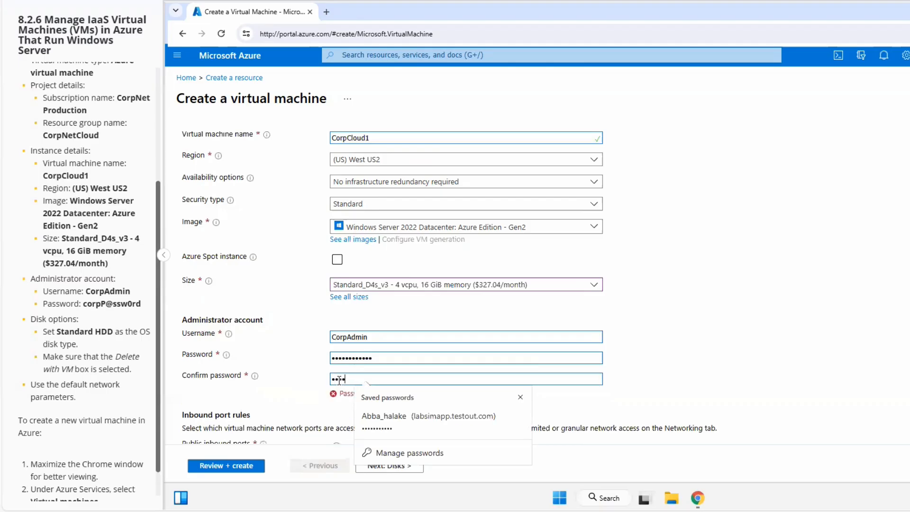
type("P@ssw0rd")
left_click(274, 398)
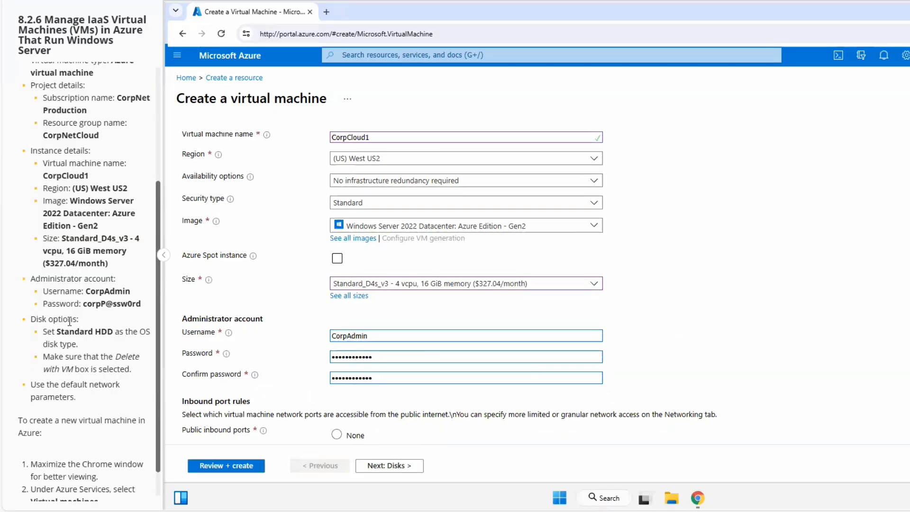
scroll(70, 320, "down", 1)
scroll(261, 328, "down", 1)
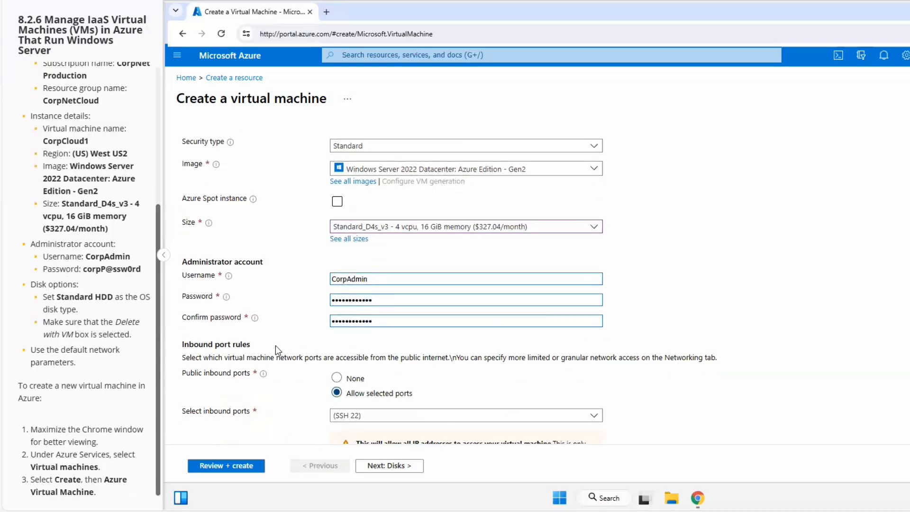
scroll(275, 346, "down", 1)
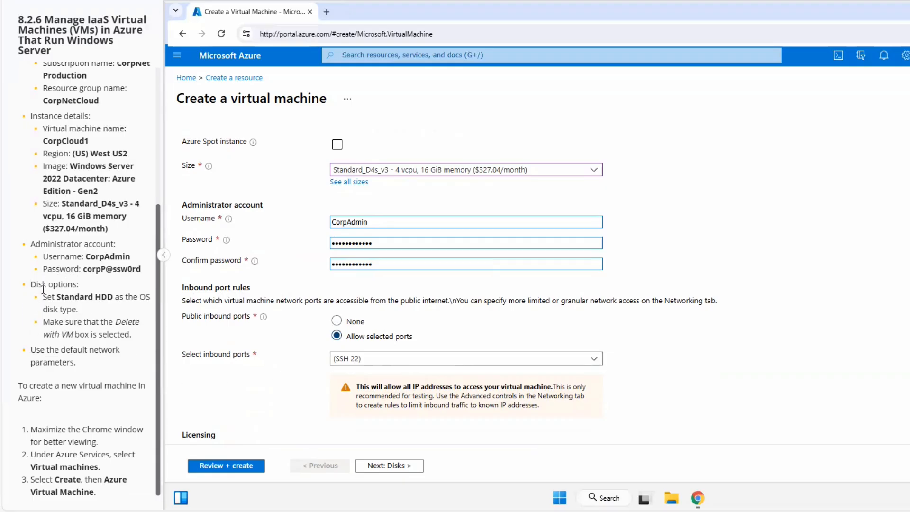
- Set the OS disk type to Standard HDD on the Disks page, keeping Delete with VM selected
scroll(240, 355, "down", 1)
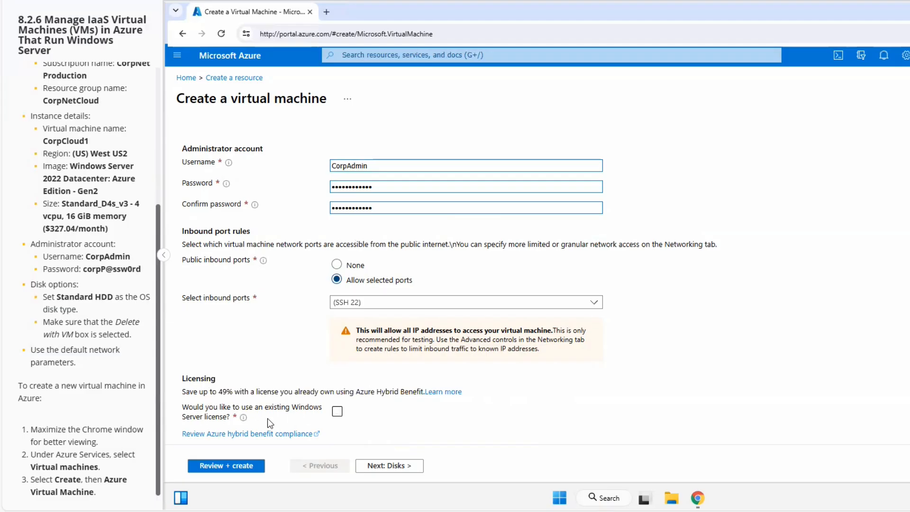
left_click(387, 466)
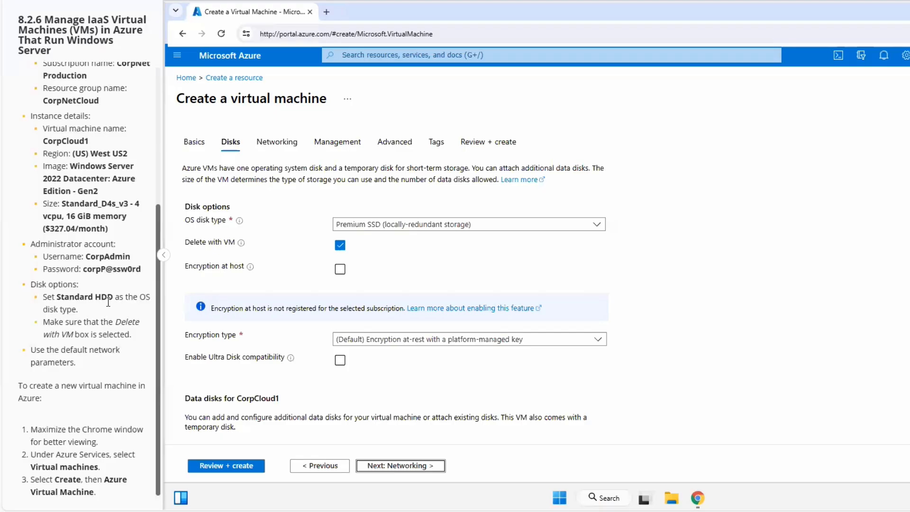
left_click(596, 225)
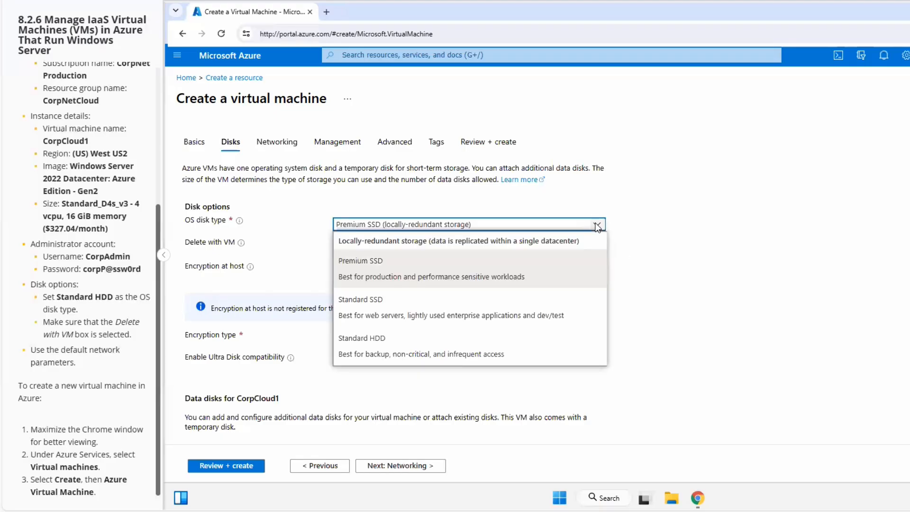
left_click(375, 341)
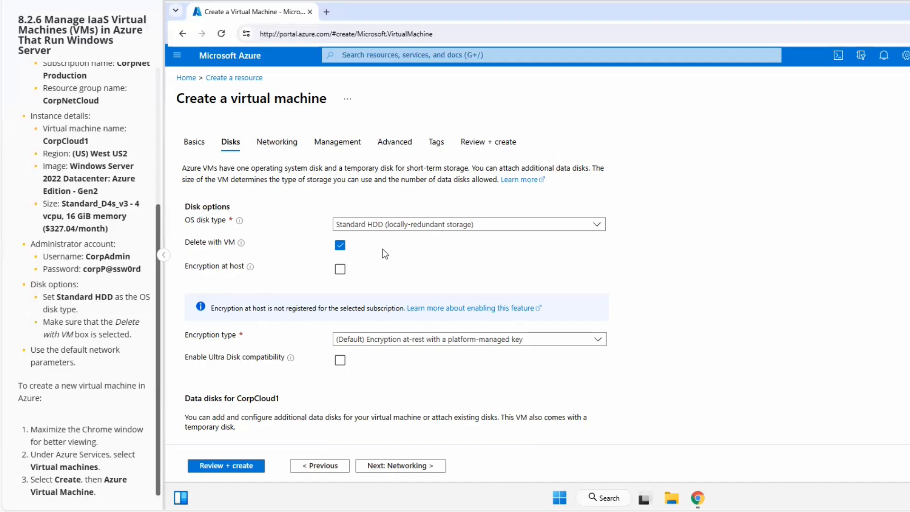
- Keep the default networking and management settings and proceed to review and validation
left_click(406, 465)
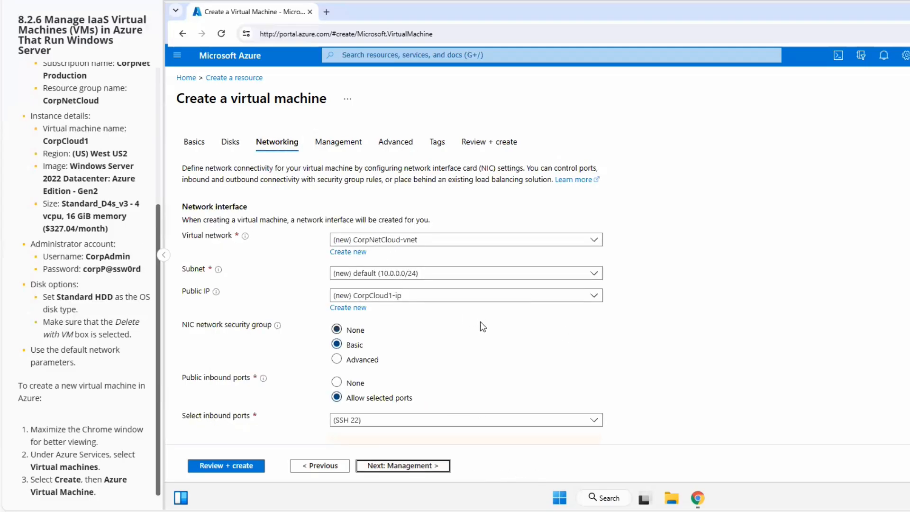
scroll(480, 321, "down", 1)
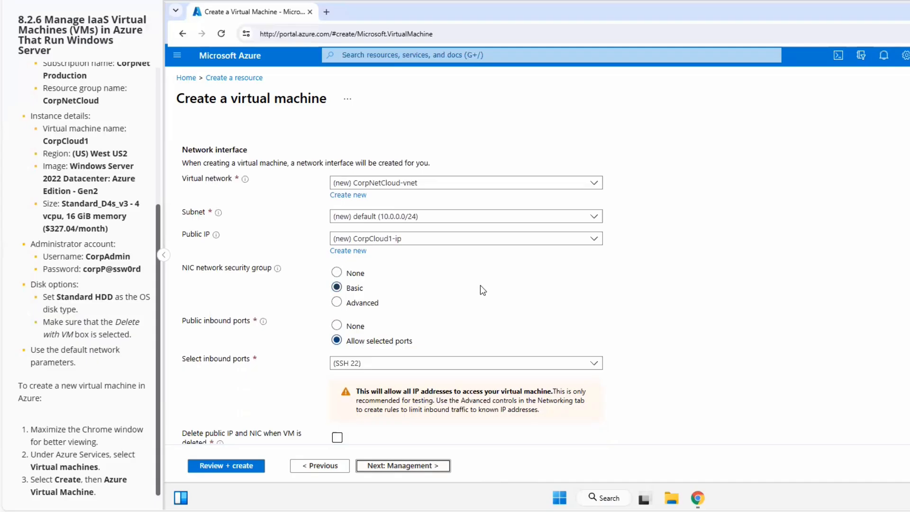
scroll(480, 285, "down", 2)
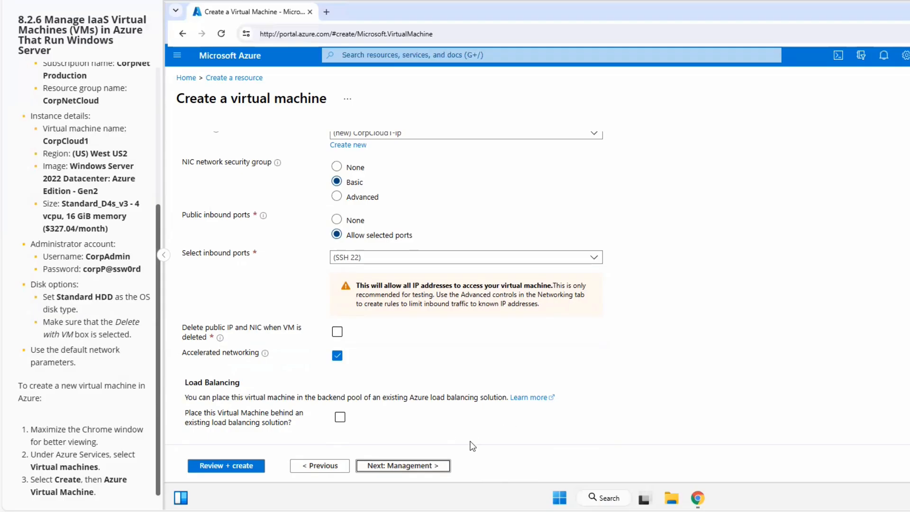
left_click(387, 465)
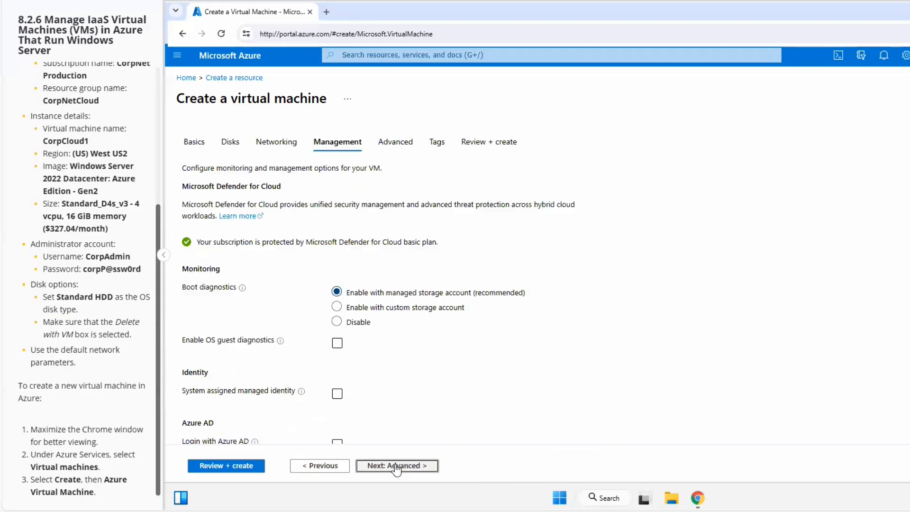
scroll(476, 388, "down", 6)
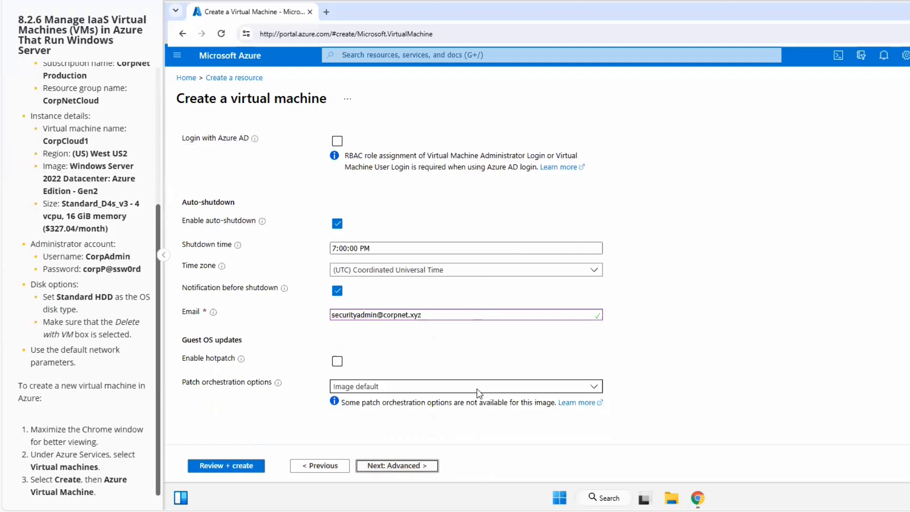
left_click(231, 469)
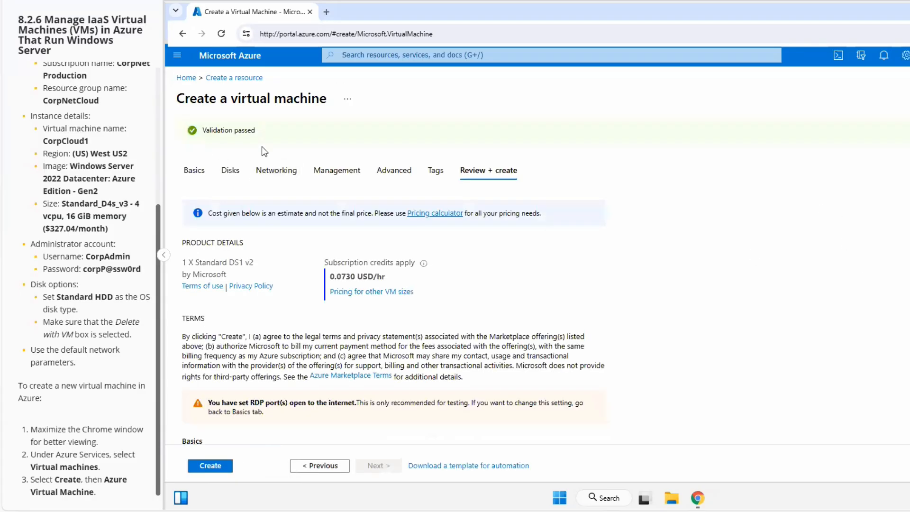
- Review the configuration summary and create the virtual machine
scroll(645, 234, "down", 2)
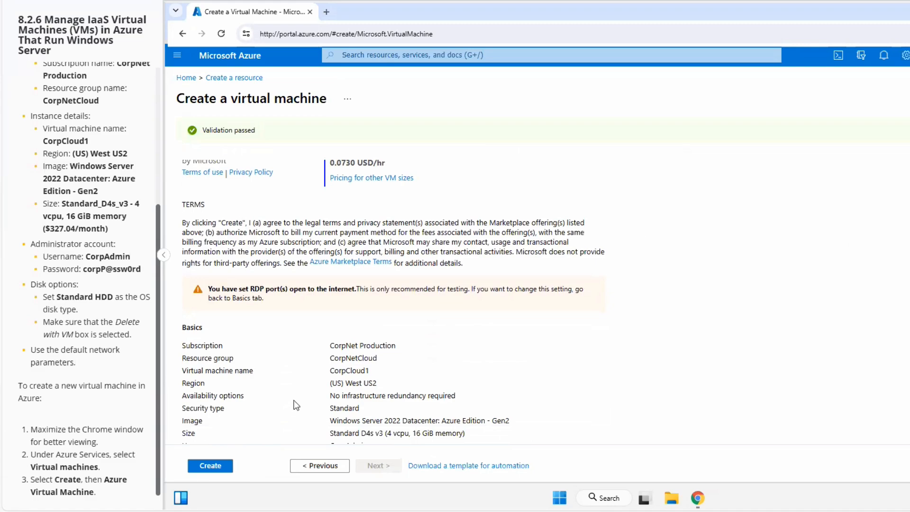
scroll(337, 384, "down", 2)
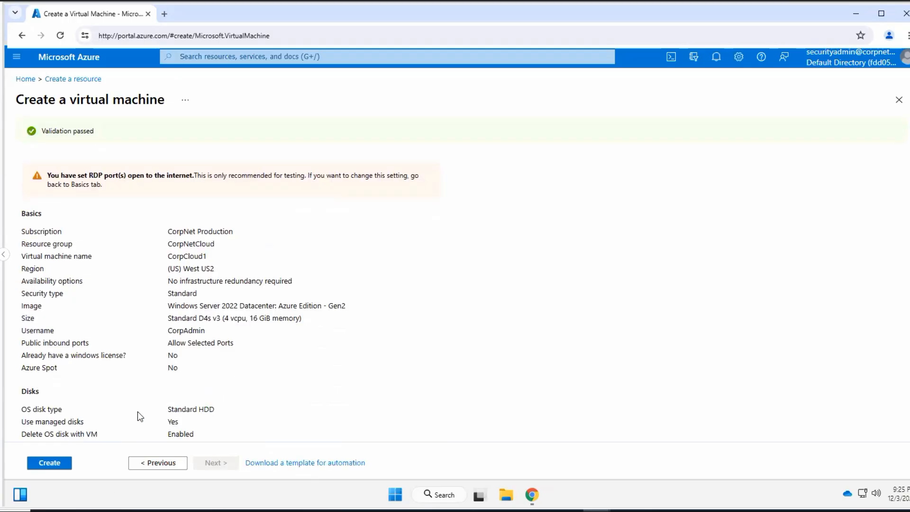
left_click(50, 463)
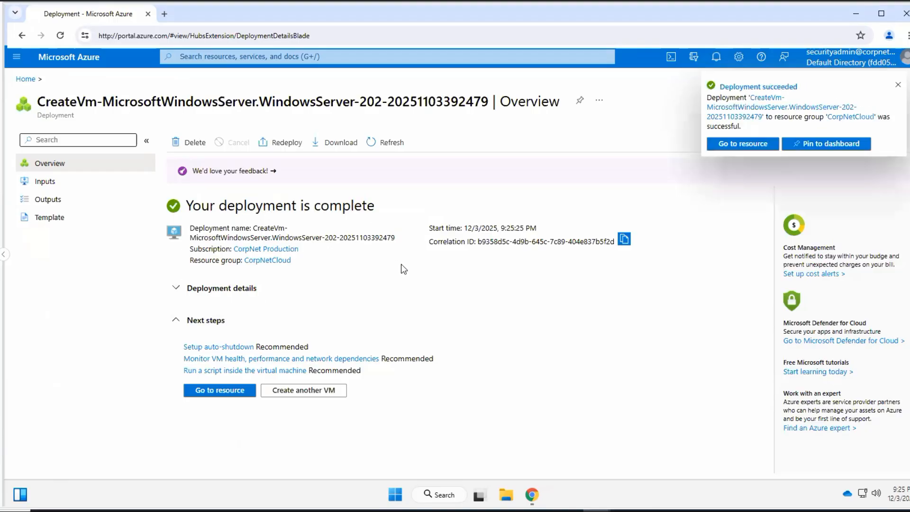
- Open the lab's score report and examine the task summary
left_click(783, 112)
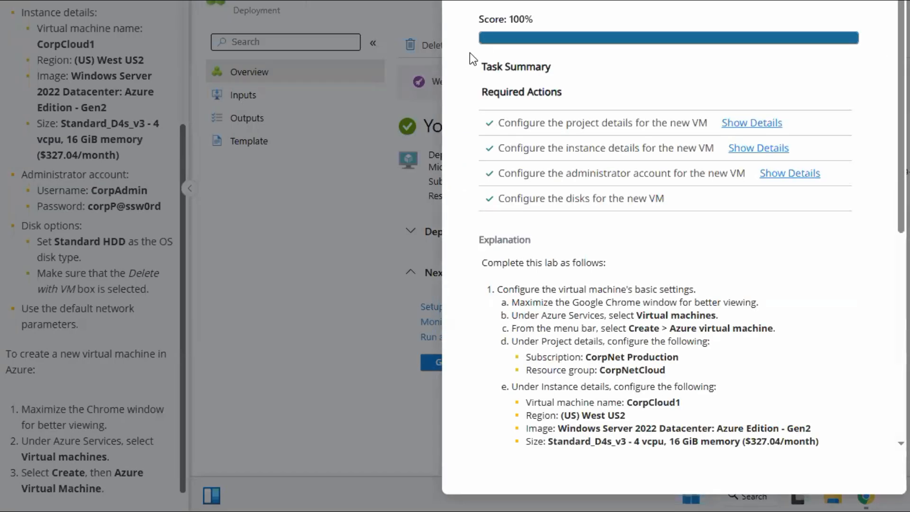
left_click_drag(480, 20, 540, 19)
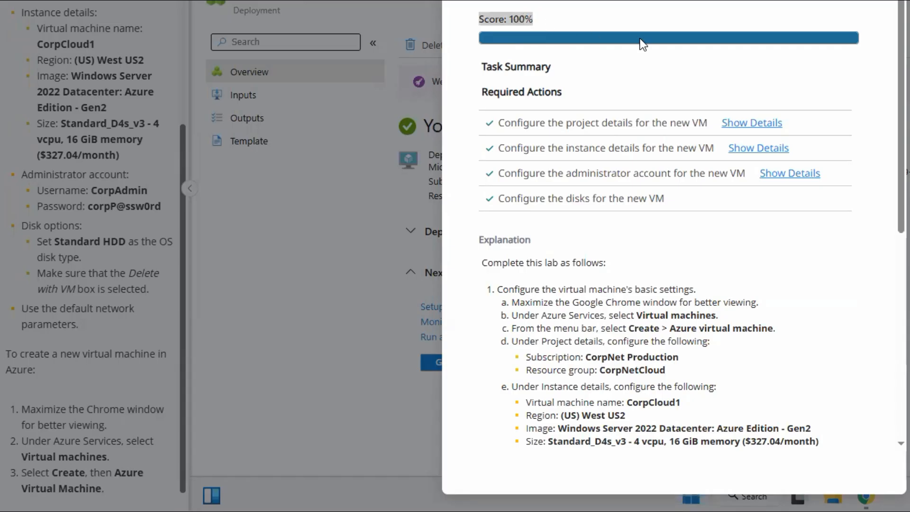